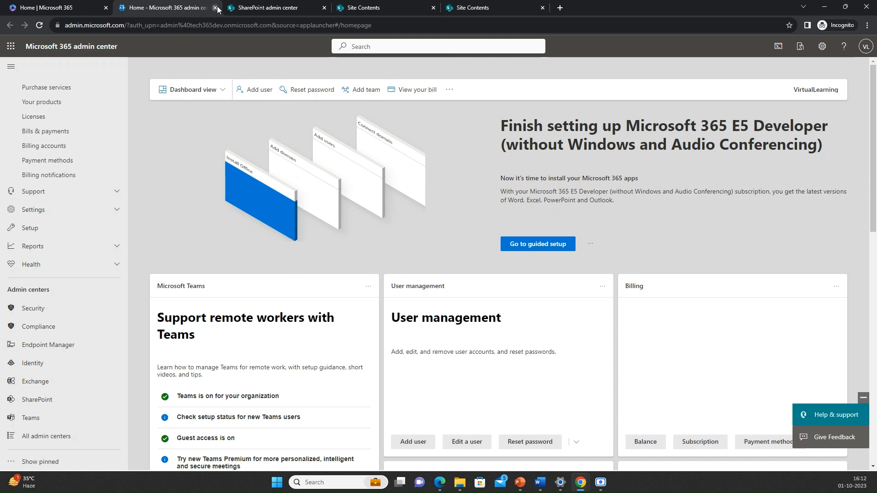
Close the admin center and SharePoint browser tabs, keeping only the Microsoft 365 home page open
{"action": "left_click", "coordinate": [215, 8]}
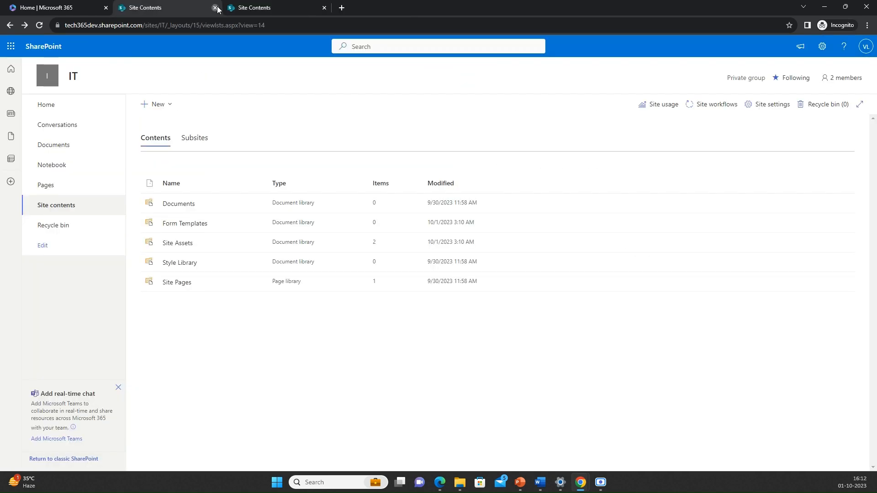
{"action": "left_click", "coordinate": [215, 8]}
{"action": "left_click", "coordinate": [215, 7]}
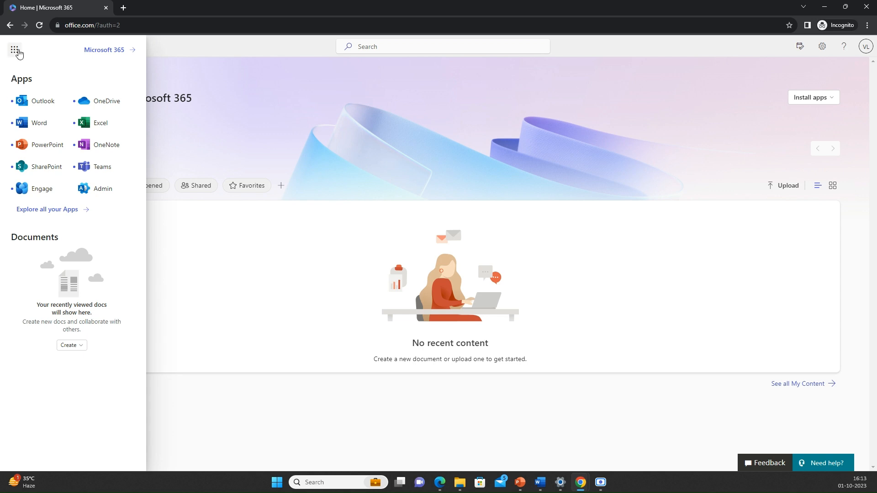
Open SharePoint from the Microsoft 365 apps and start creating a new team site
{"action": "left_click", "coordinate": [42, 168]}
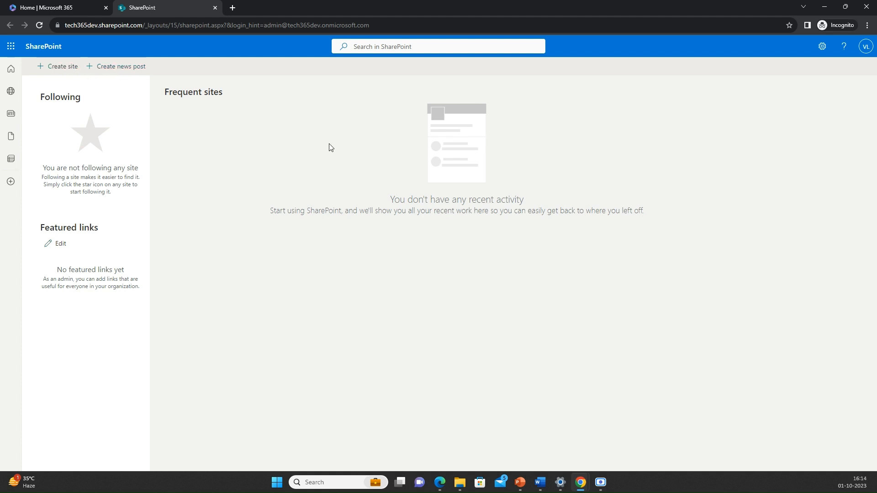
{"action": "left_click", "coordinate": [59, 67]}
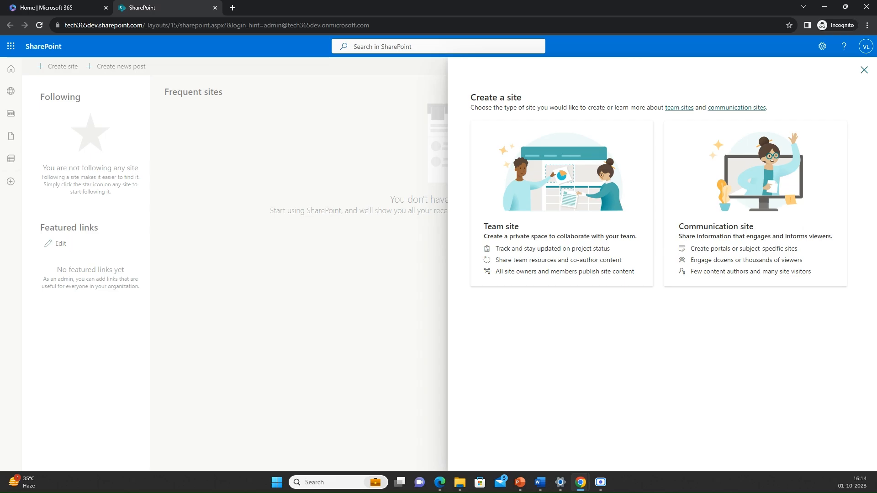
{"action": "key", "text": "alt+Tab"}
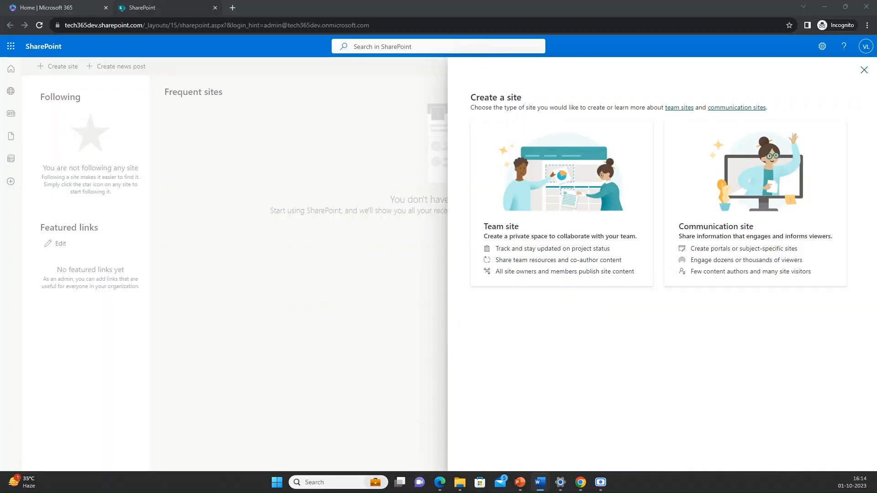
{"action": "key", "text": "alt+Tab"}
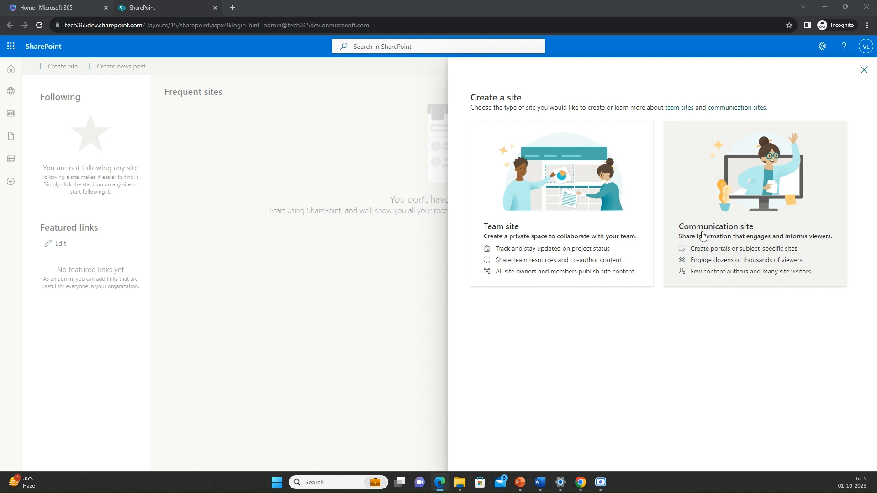
{"action": "left_click", "coordinate": [542, 234]}
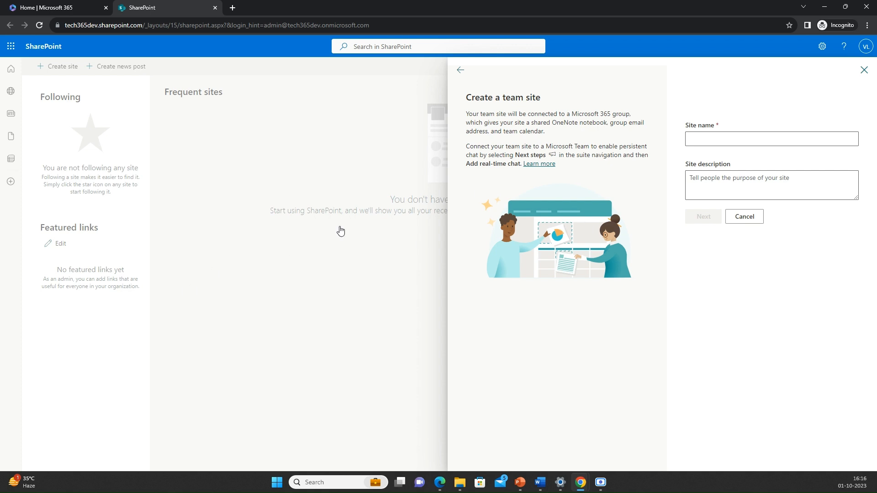
Name the team site HR, keep its default privacy and language settings, and continue to adding members
{"action": "left_click", "coordinate": [729, 135]}
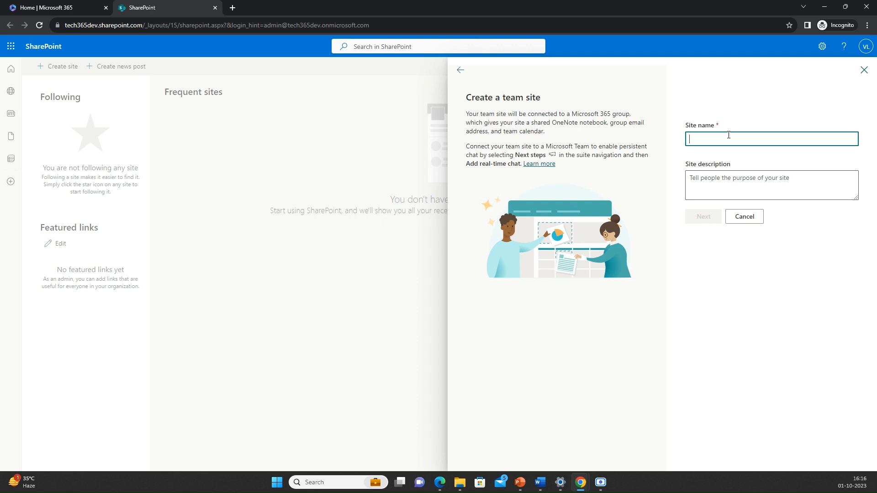
{"action": "type", "text": "H"}
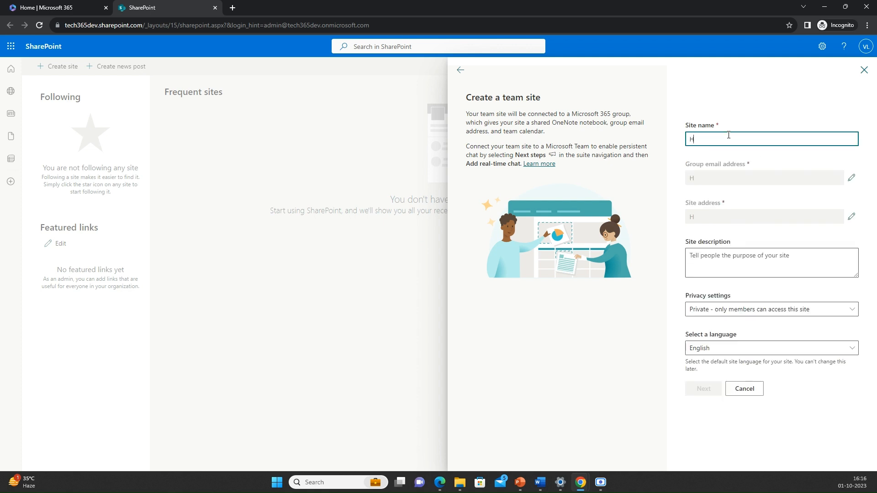
{"action": "type", "text": "R"}
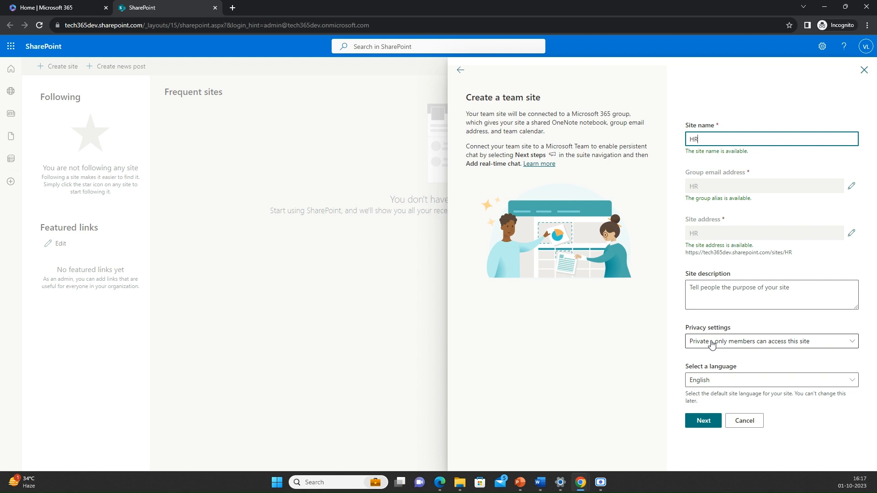
{"action": "left_click", "coordinate": [704, 421]}
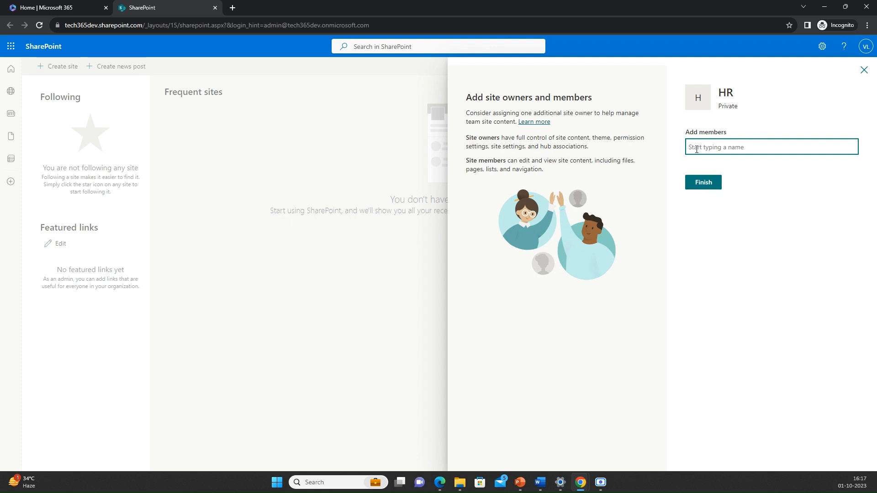
Add User1 to the HR team site with the Member role and finish creating the site
{"action": "type", "text": "User"}
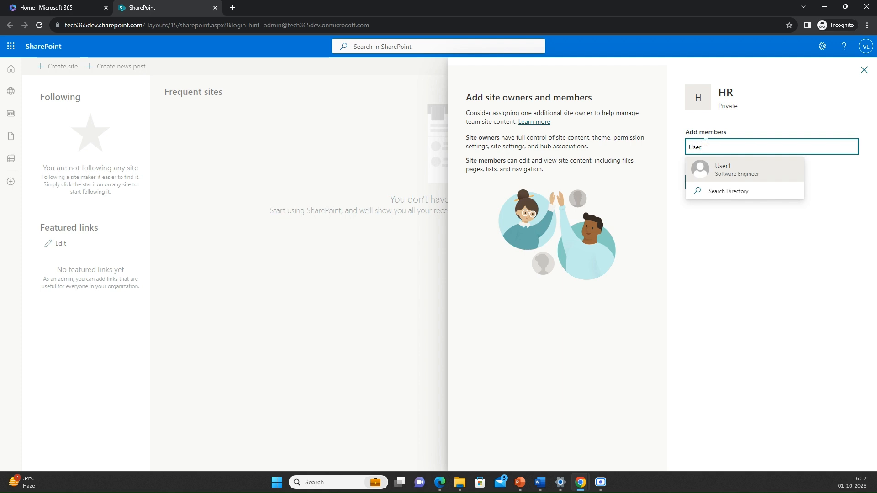
{"action": "left_click", "coordinate": [713, 167]}
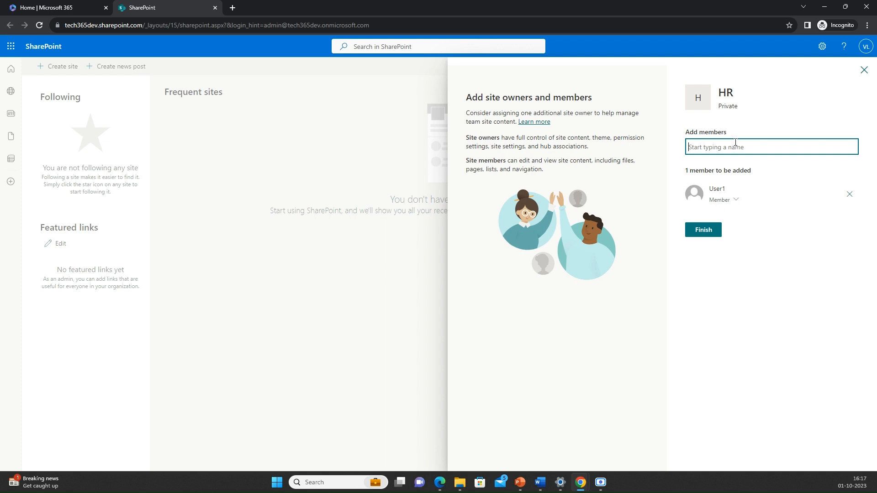
{"action": "left_click", "coordinate": [734, 201]}
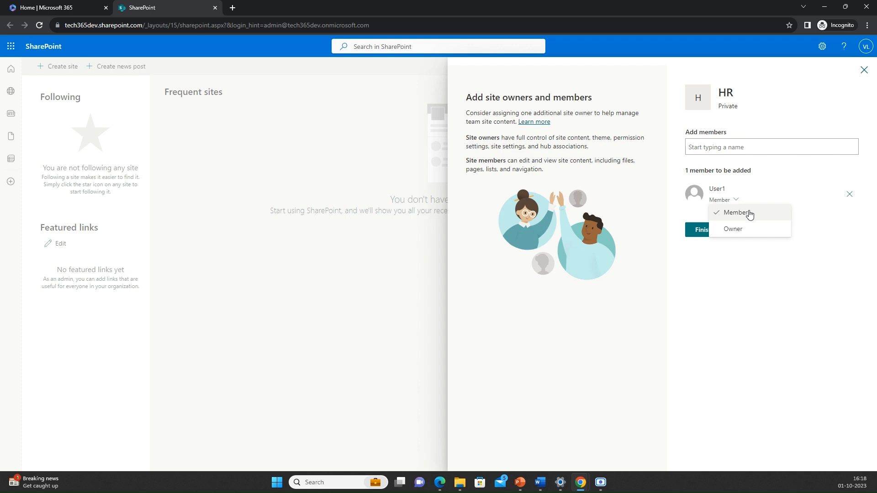
{"action": "left_click", "coordinate": [694, 349]}
{"action": "left_click", "coordinate": [701, 229]}
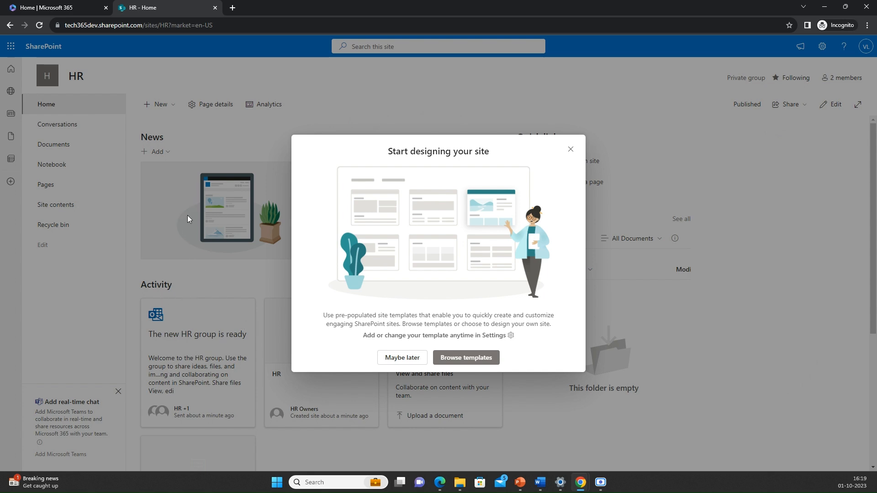
Browse Microsoft's site templates for the new HR site, then close the gallery without applying one
{"action": "left_click", "coordinate": [455, 361]}
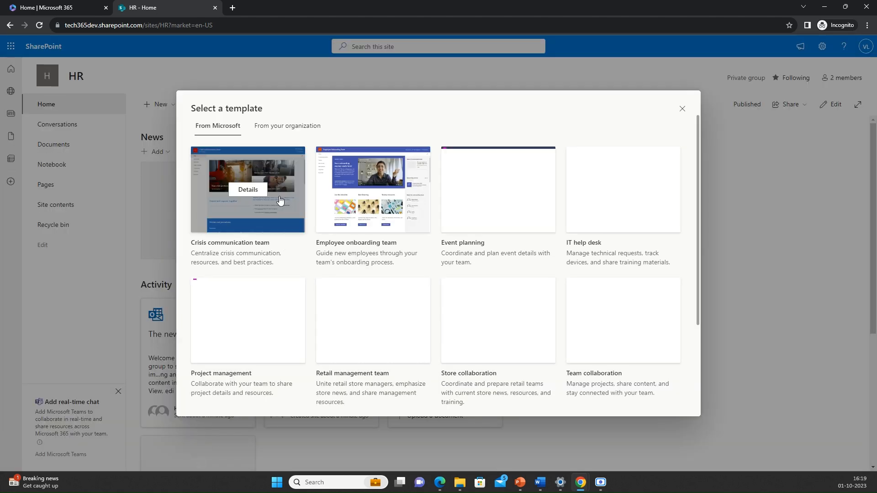
{"action": "mouse_move", "coordinate": [285, 229]}
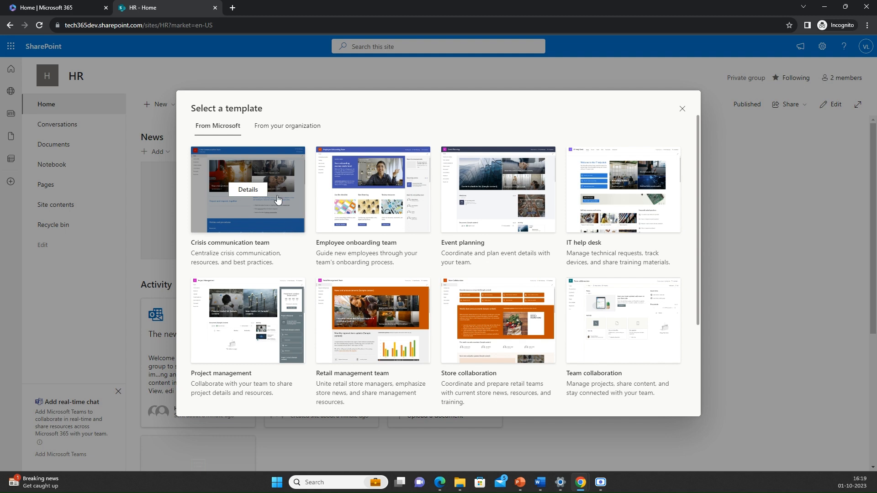
{"action": "mouse_move", "coordinate": [350, 199]}
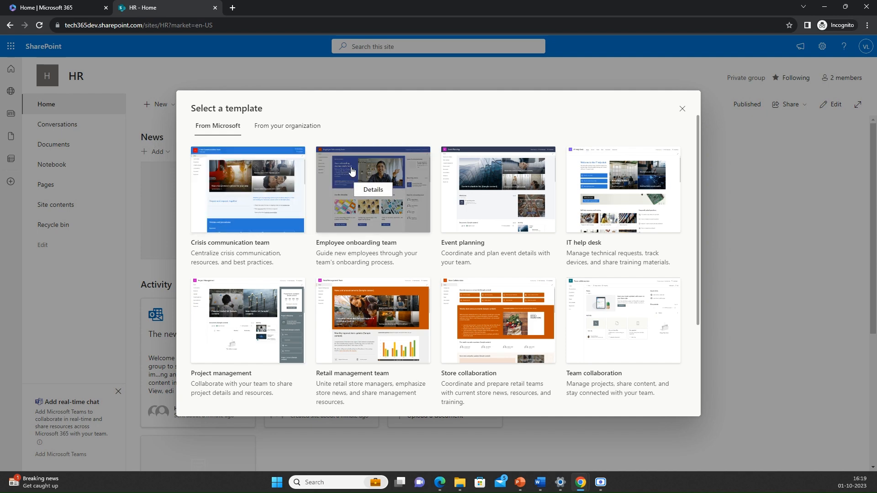
{"action": "scroll", "coordinate": [260, 262], "scroll_direction": "down", "scroll_amount": 3}
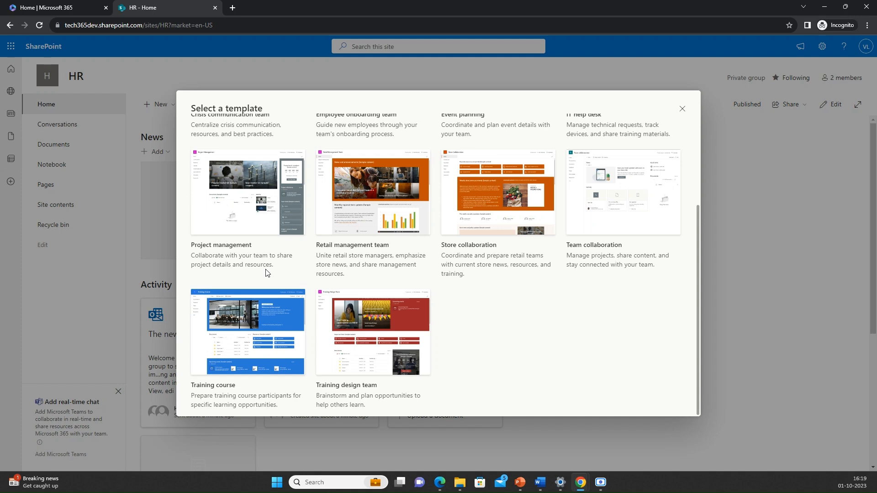
{"action": "scroll", "coordinate": [266, 273], "scroll_direction": "up", "scroll_amount": 3}
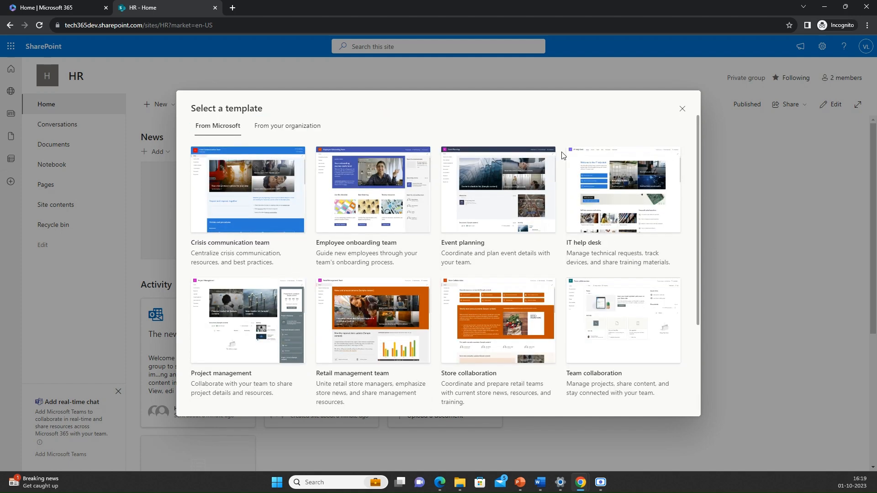
{"action": "left_click", "coordinate": [681, 110]}
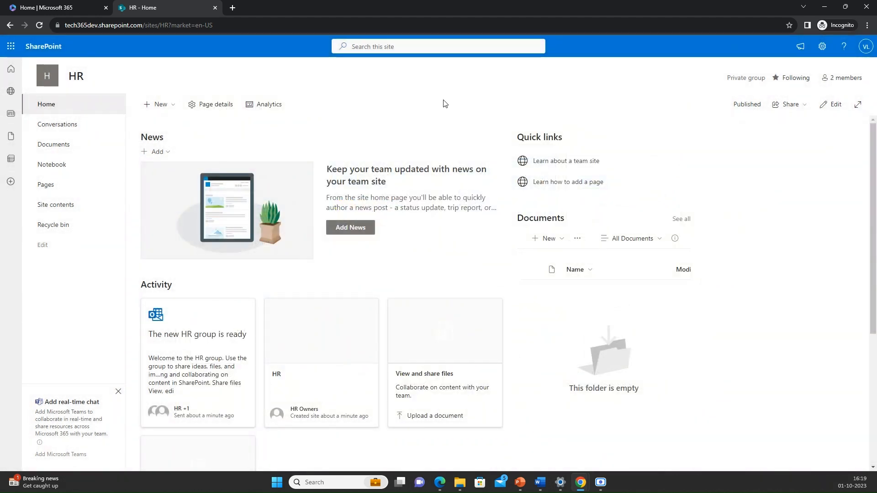
View the template choices through the HR site's settings and close them without applying any
{"action": "left_click", "coordinate": [823, 47]}
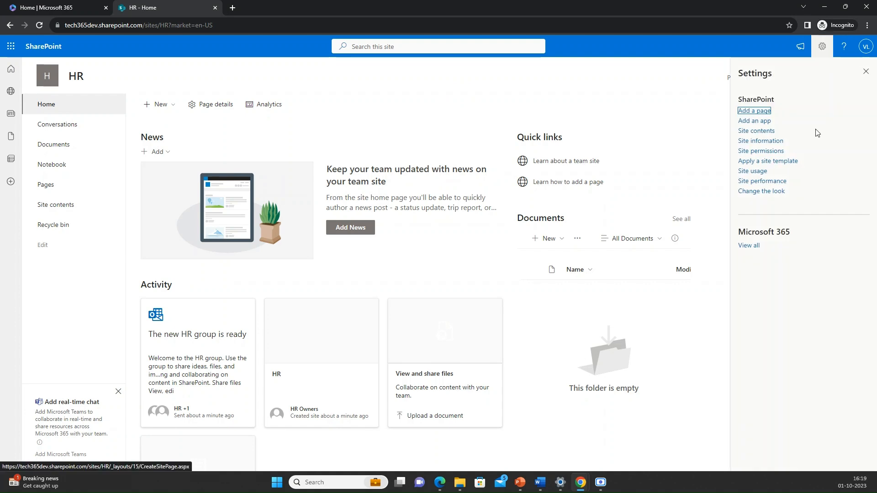
{"action": "left_click", "coordinate": [774, 166]}
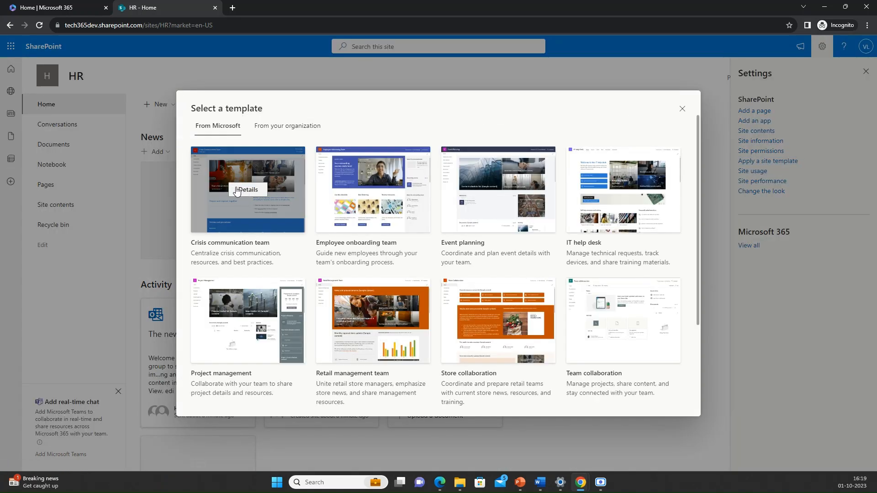
{"action": "left_click", "coordinate": [682, 109]}
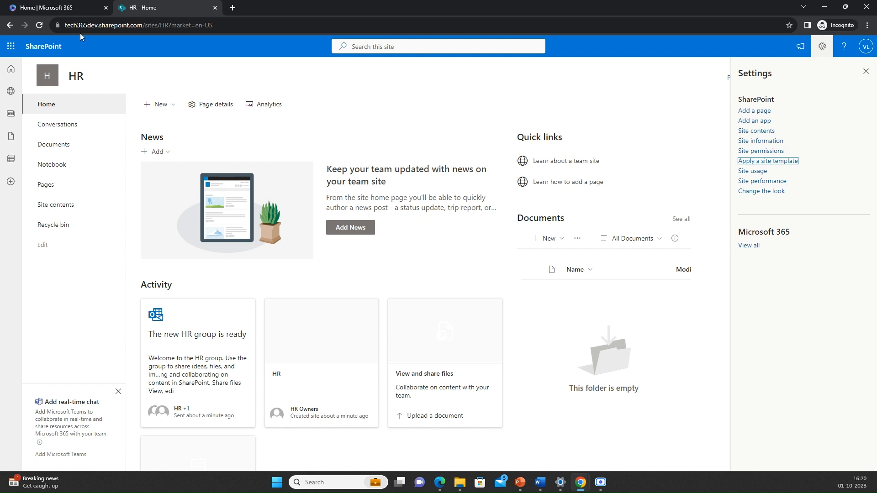
Return to the Microsoft 365 home page, open SharePoint again and start creating a communication site
{"action": "left_click", "coordinate": [59, 10]}
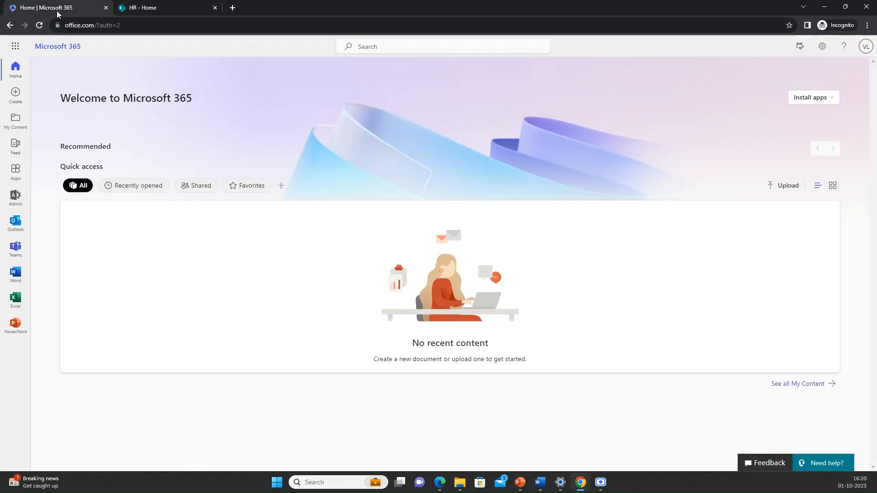
{"action": "left_click", "coordinate": [10, 48]}
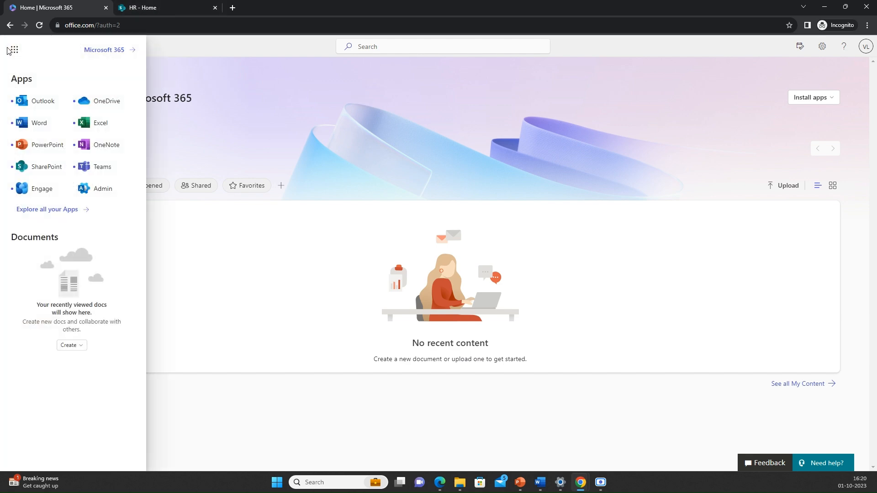
{"action": "left_click", "coordinate": [36, 167]}
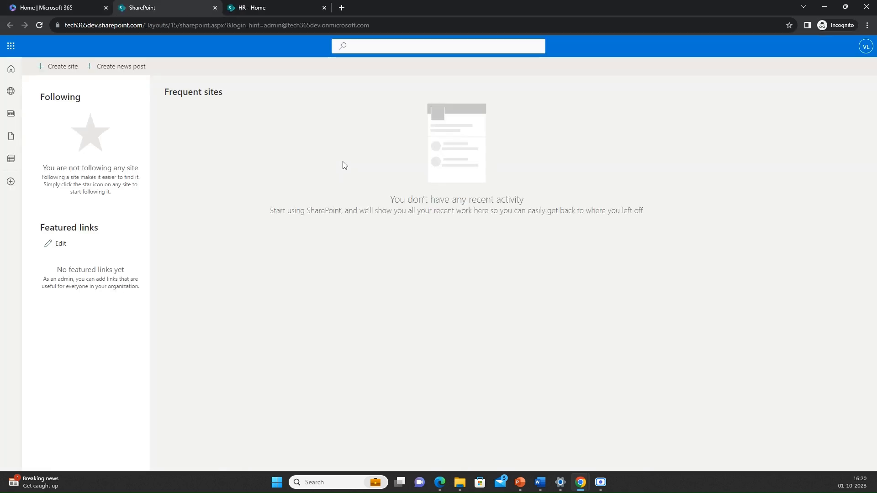
{"action": "left_click", "coordinate": [68, 73]}
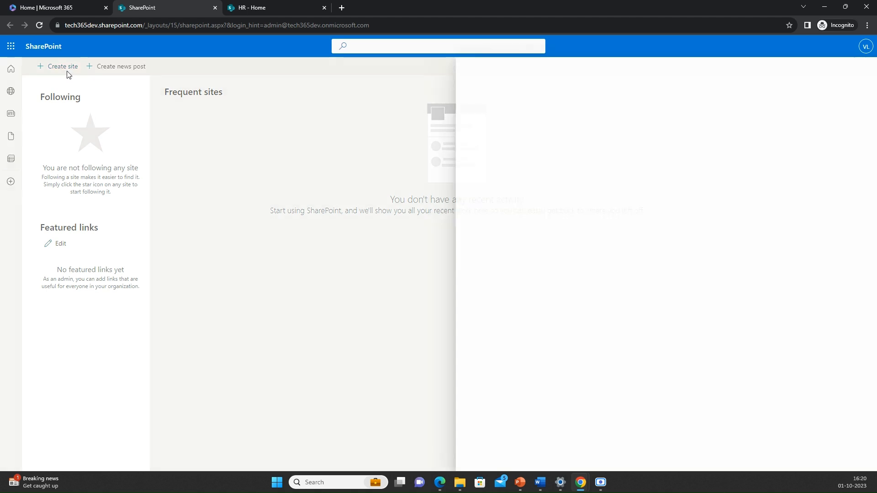
{"action": "left_click", "coordinate": [740, 170]}
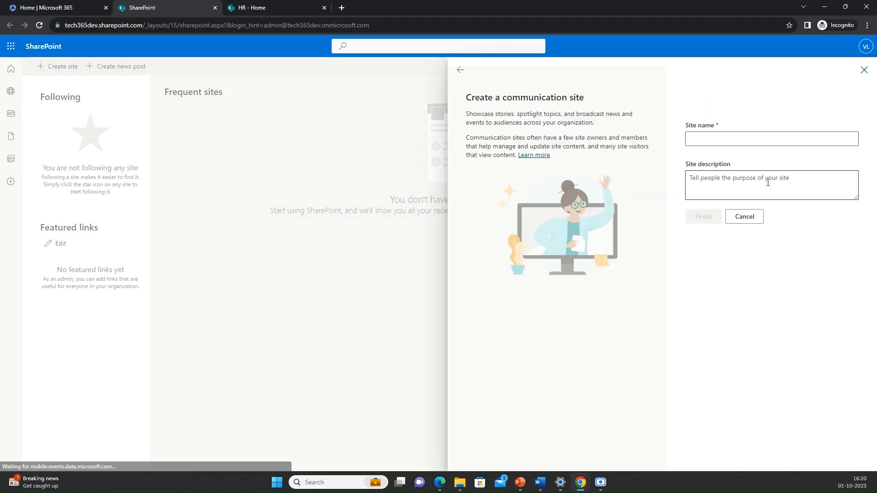
Name the communication site Announcements and select English as its default language
{"action": "left_click", "coordinate": [705, 139]}
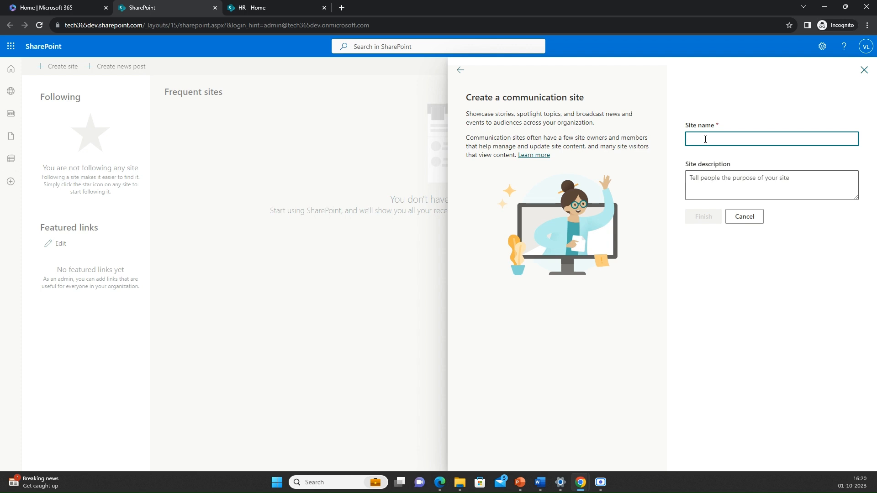
{"action": "type", "text": "Announcements"}
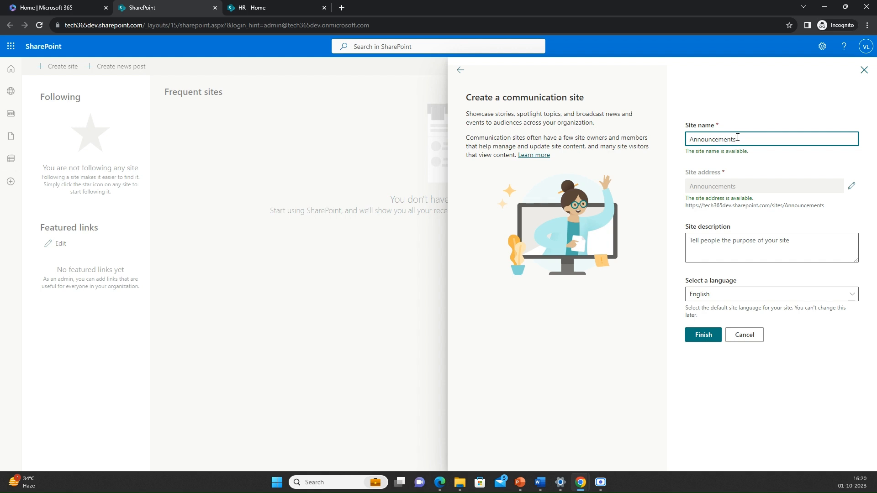
{"action": "left_click", "coordinate": [724, 297]}
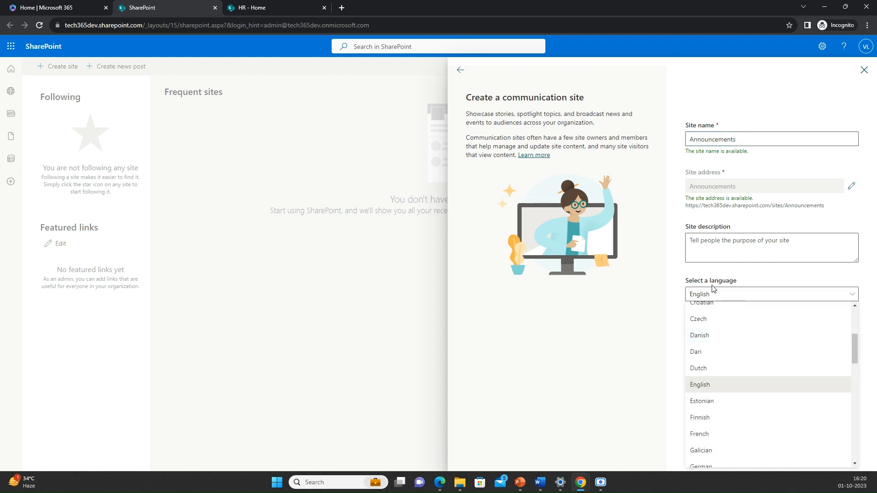
{"action": "scroll", "coordinate": [713, 386], "scroll_direction": "down", "scroll_amount": 10}
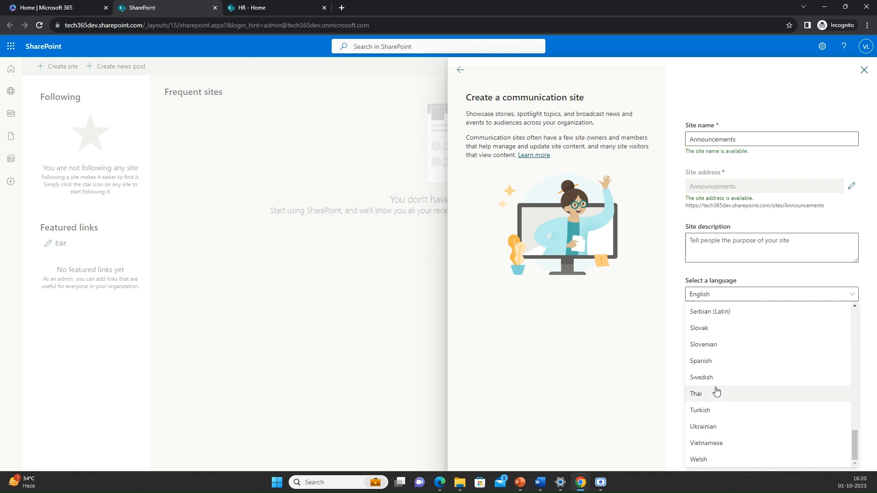
{"action": "scroll", "coordinate": [716, 391], "scroll_direction": "up", "scroll_amount": 14}
{"action": "scroll", "coordinate": [715, 392], "scroll_direction": "down", "scroll_amount": 2}
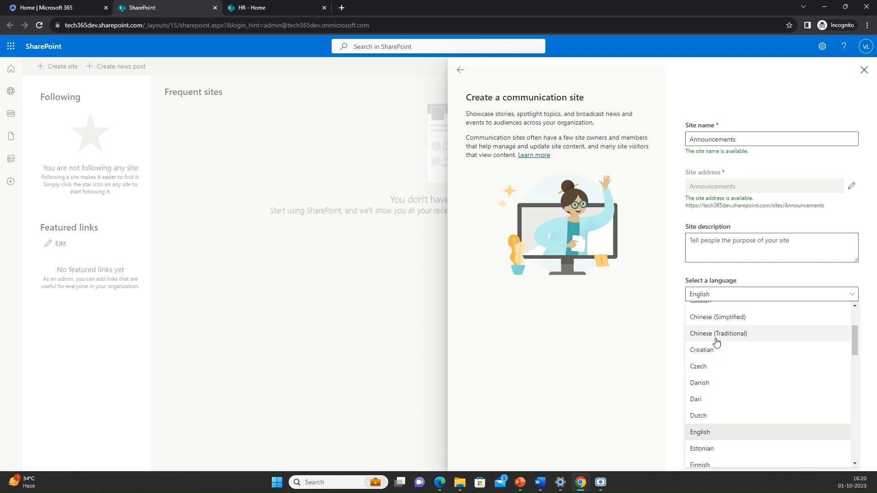
{"action": "left_click", "coordinate": [709, 433]}
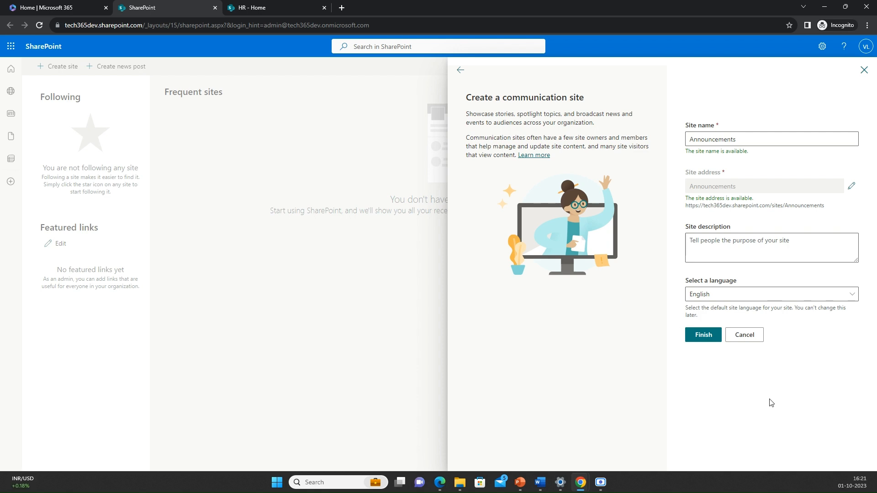
Finish creating the Announcements communication site and postpone choosing a site template
{"action": "left_click", "coordinate": [711, 339]}
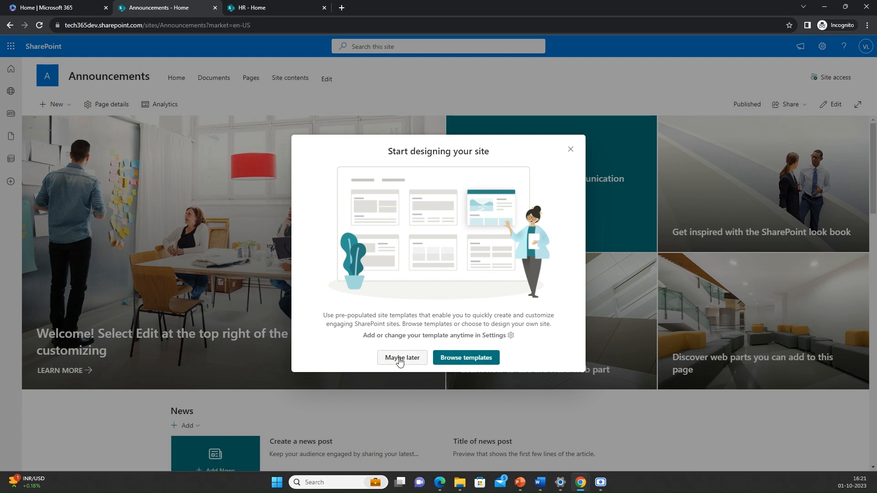
{"action": "left_click", "coordinate": [400, 358]}
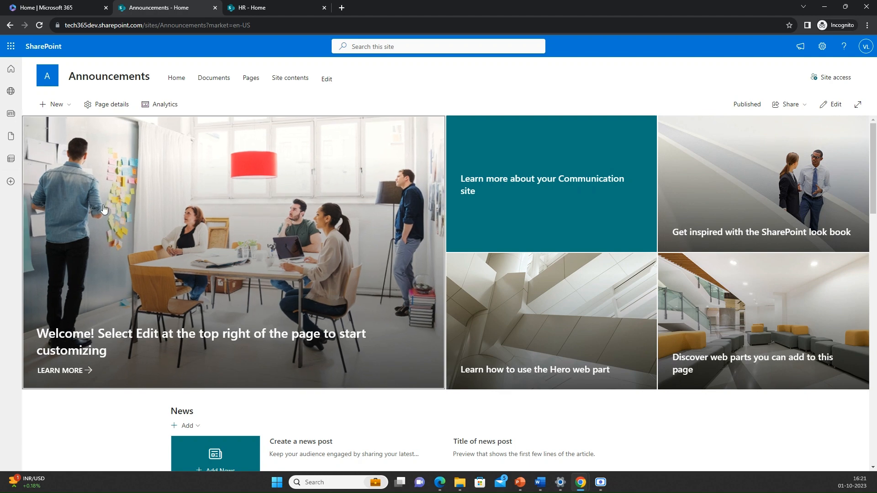
Compare the home page layouts of the Announcements communication site and the HR team site, including navigation, news, events, activity and documents sections
{"action": "left_click", "coordinate": [274, 7]}
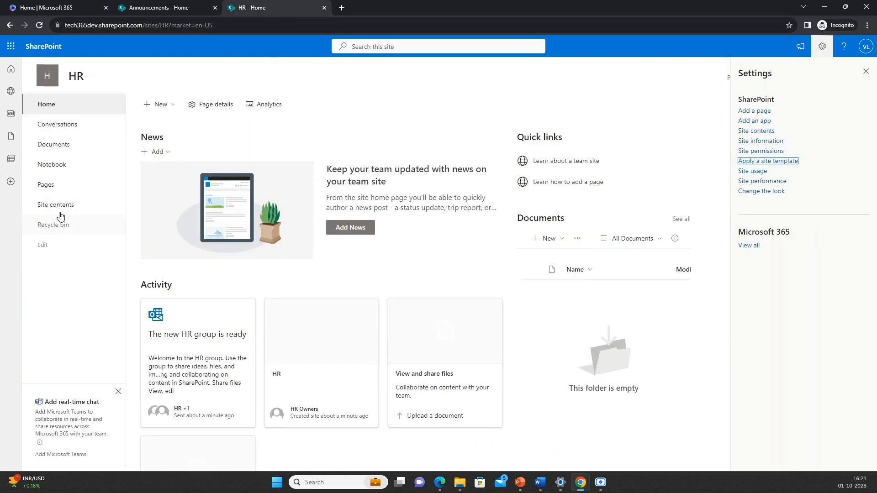
{"action": "left_click", "coordinate": [183, 7]}
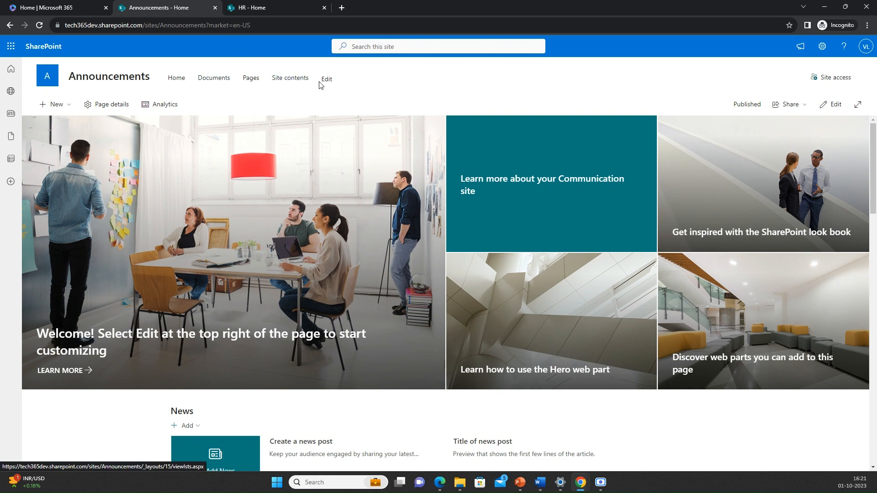
{"action": "left_click", "coordinate": [278, 6]}
{"action": "left_click", "coordinate": [183, 4]}
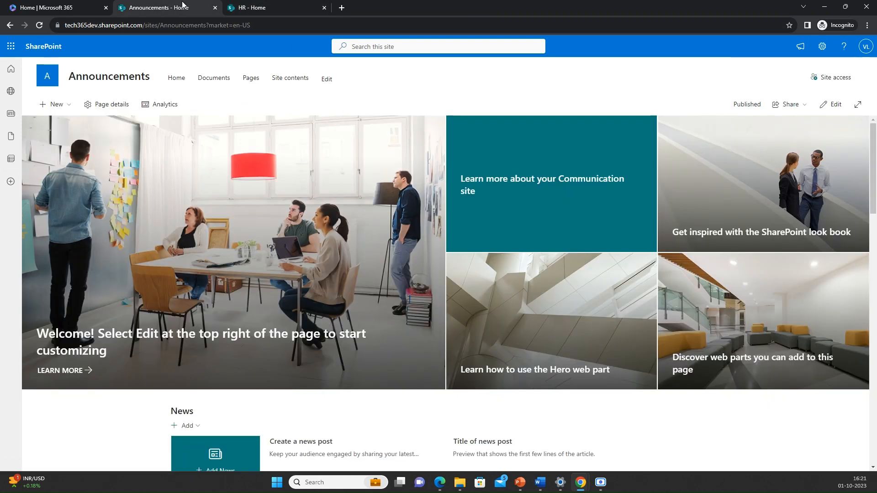
{"action": "scroll", "coordinate": [358, 239], "scroll_direction": "down", "scroll_amount": 6}
{"action": "scroll", "coordinate": [216, 184], "scroll_direction": "up", "scroll_amount": 3}
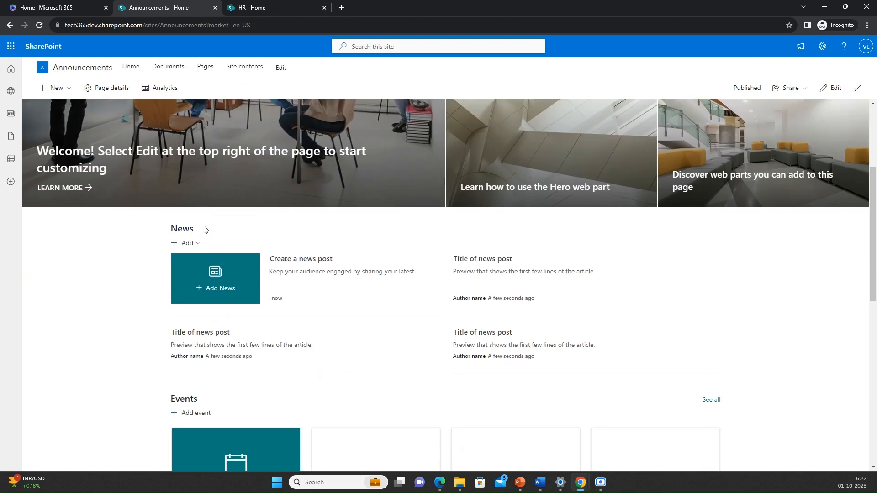
{"action": "scroll", "coordinate": [210, 280], "scroll_direction": "down", "scroll_amount": 7}
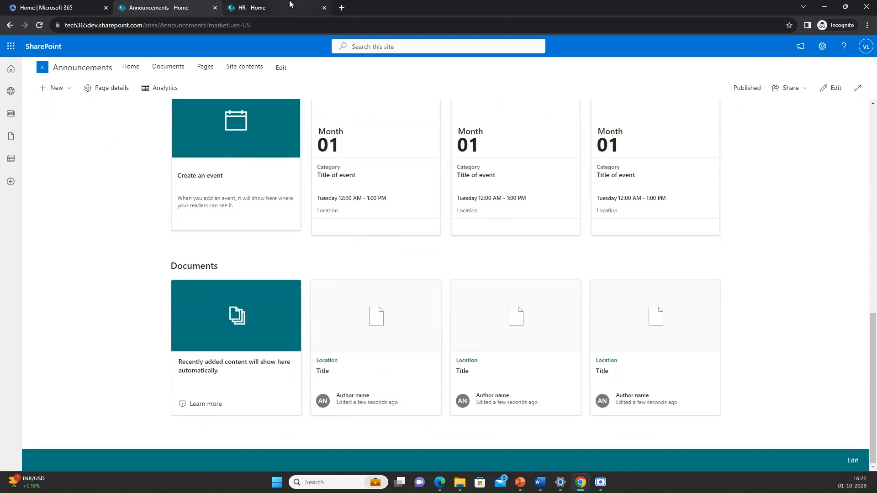
{"action": "left_click", "coordinate": [274, 7]}
{"action": "scroll", "coordinate": [245, 304], "scroll_direction": "down", "scroll_amount": 4}
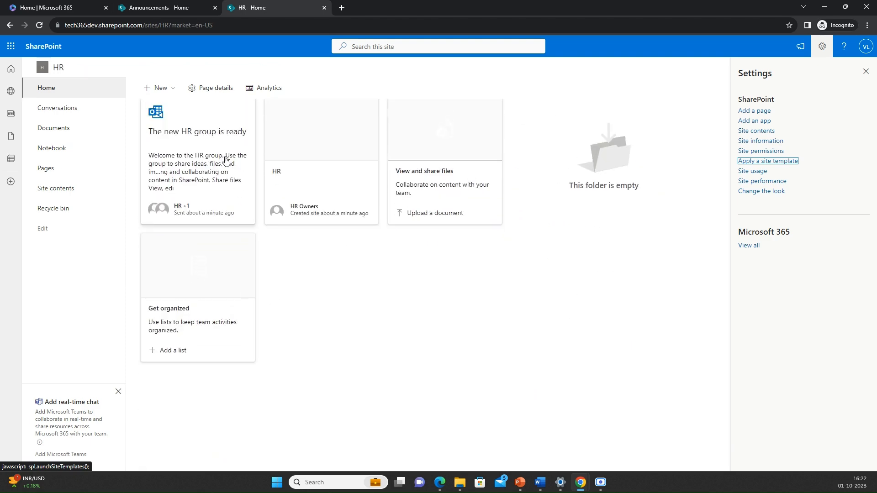
{"action": "left_click", "coordinate": [190, 10]}
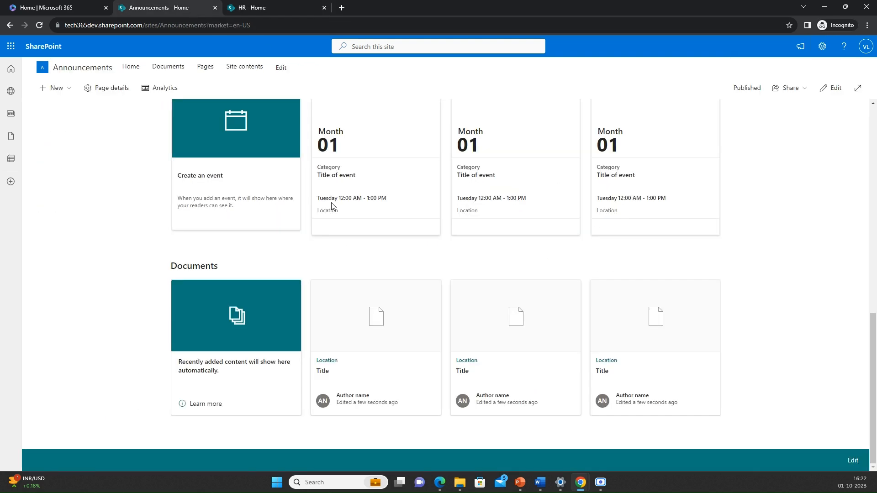
{"action": "scroll", "coordinate": [366, 241], "scroll_direction": "up", "scroll_amount": 15}
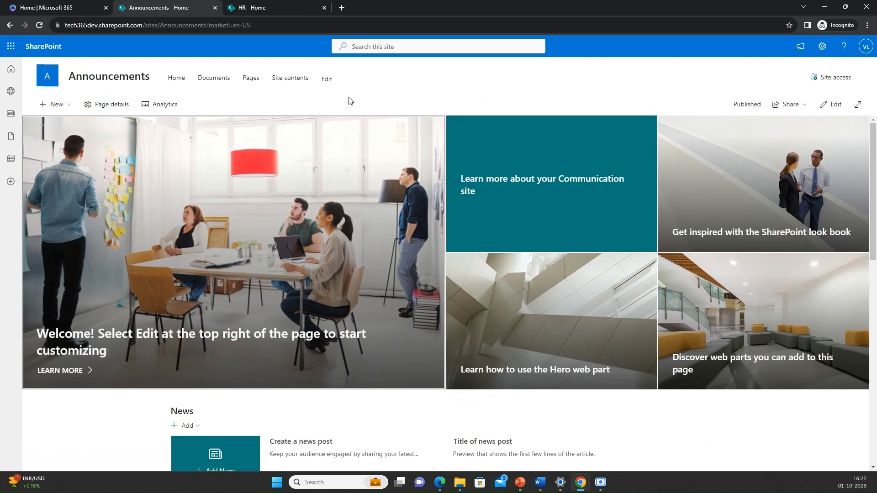
Open the site contents of the Announcements site and of the HR site to compare their default libraries and lists
{"action": "left_click", "coordinate": [290, 81]}
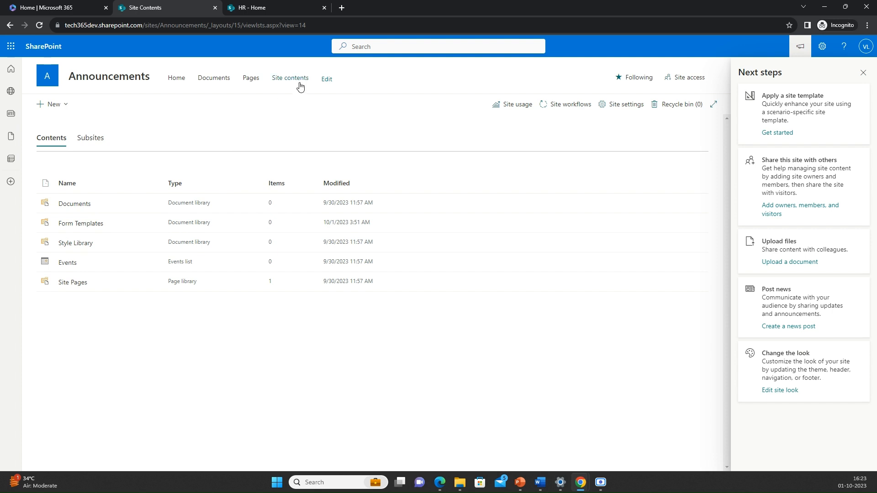
{"action": "left_click", "coordinate": [255, 8]}
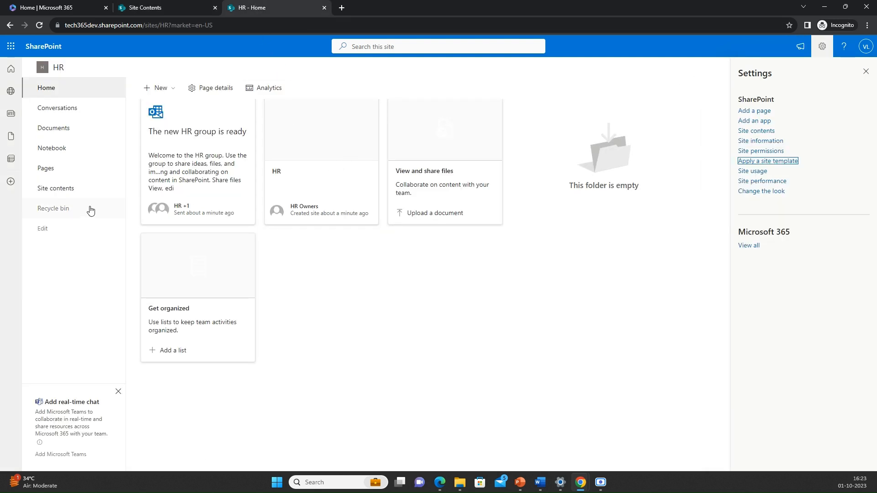
{"action": "left_click", "coordinate": [70, 194]}
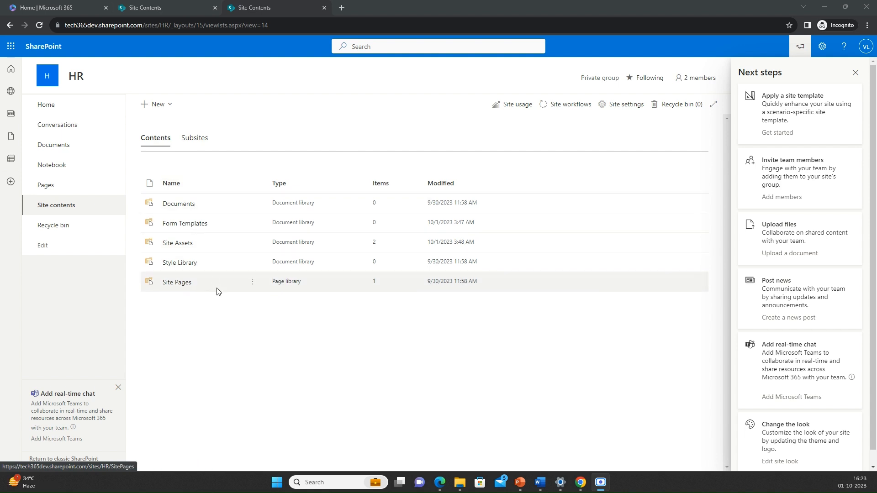
Compare the types of new items that can be added in the HR and Announcements site contents
{"action": "left_click", "coordinate": [160, 102]}
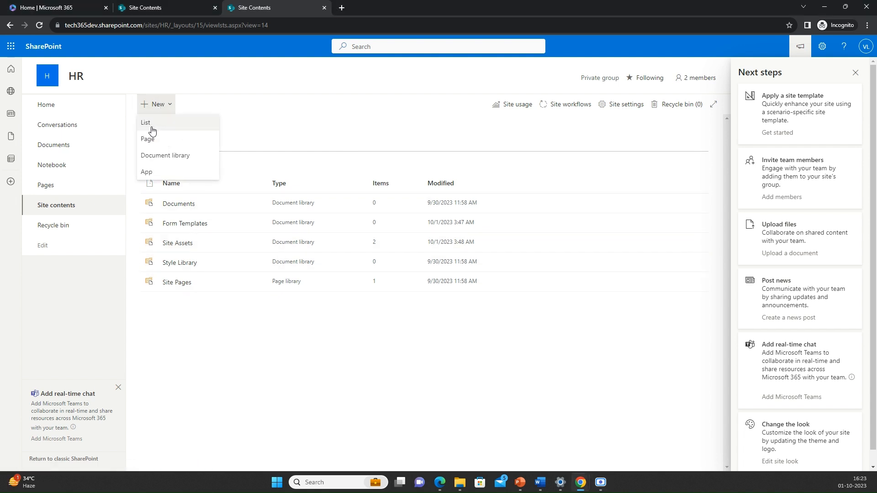
{"action": "left_click", "coordinate": [280, 103]}
{"action": "left_click", "coordinate": [143, 7]}
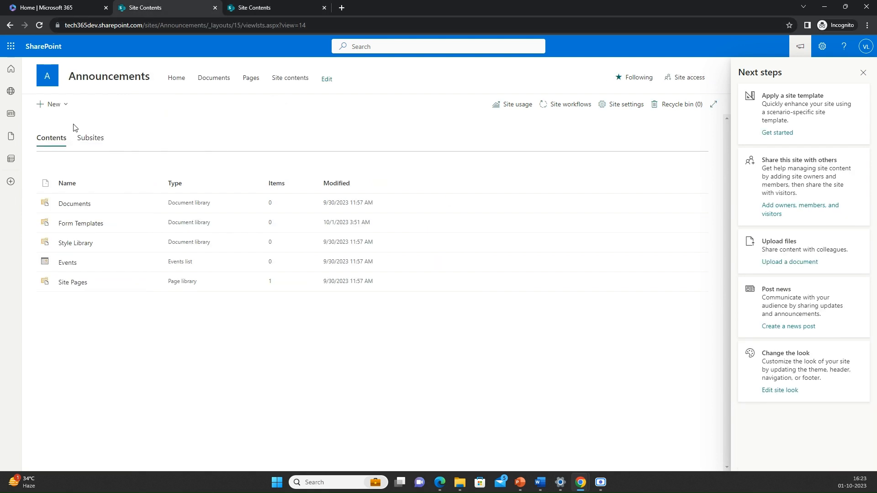
{"action": "left_click", "coordinate": [67, 106]}
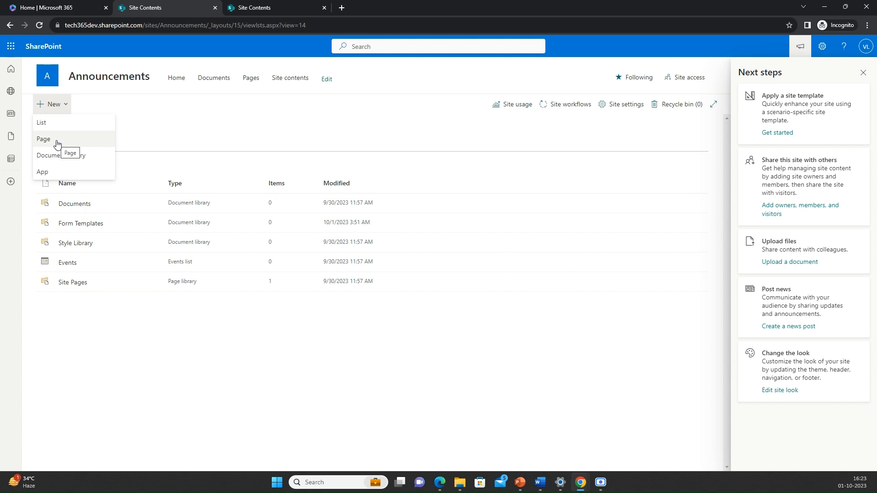
Return the HR site to its home page and dismiss the Next steps pane in the Announcements site contents
{"action": "left_click", "coordinate": [298, 5]}
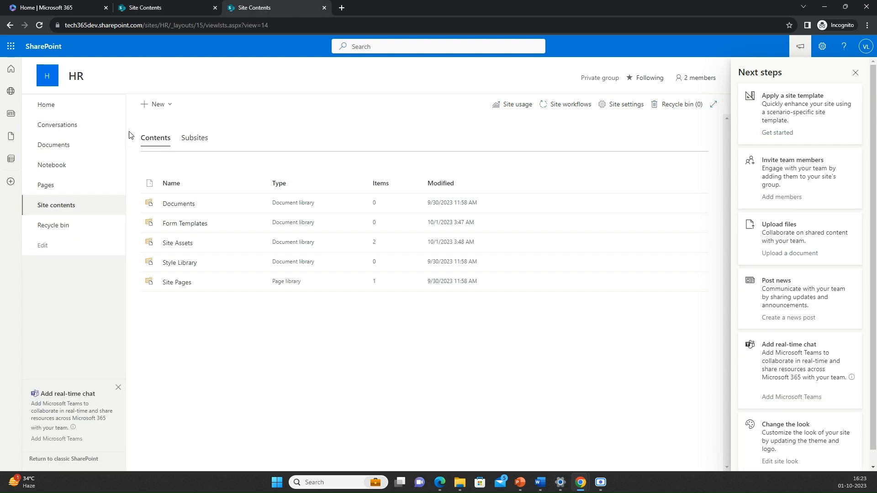
{"action": "left_click", "coordinate": [61, 111]}
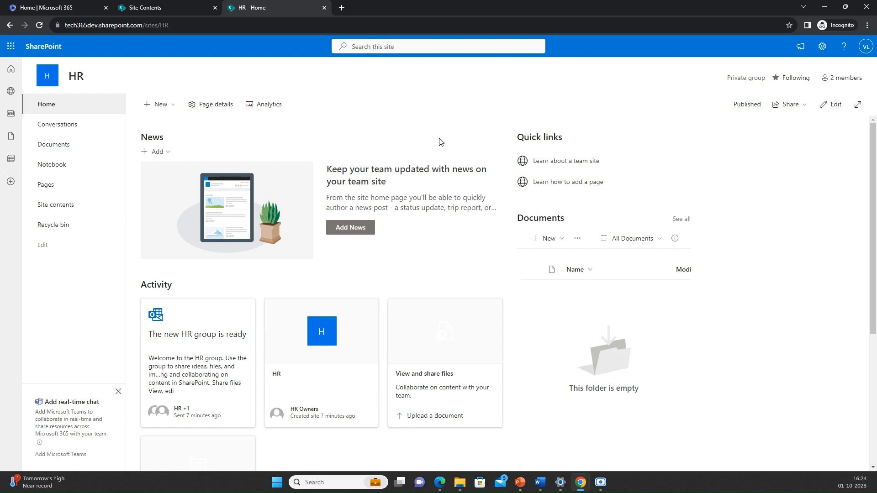
{"action": "left_click", "coordinate": [162, 6]}
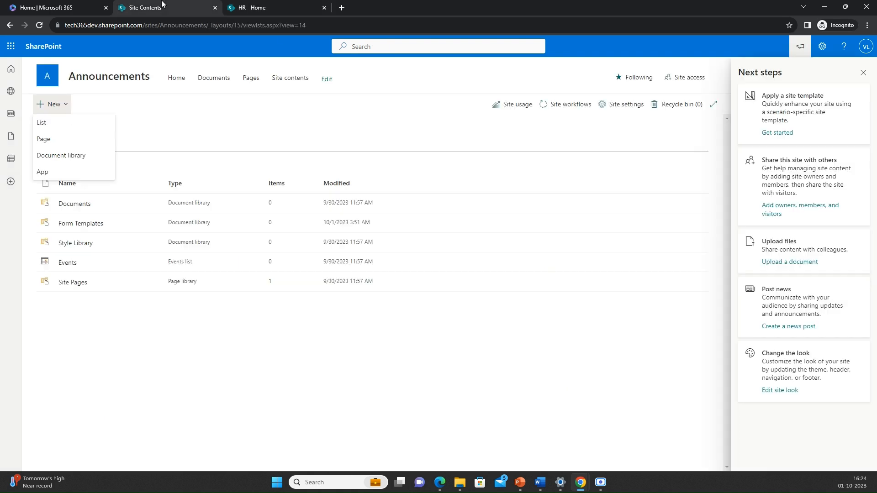
{"action": "left_click", "coordinate": [289, 139]}
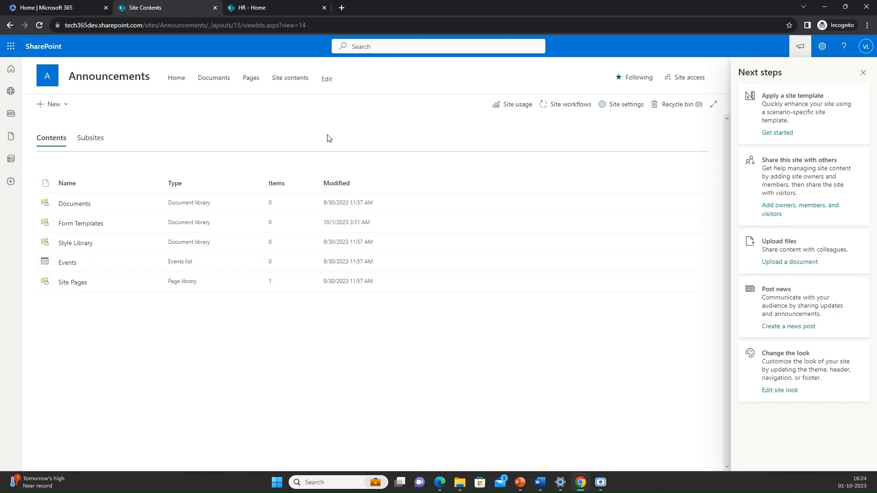
{"action": "left_click", "coordinate": [863, 74]}
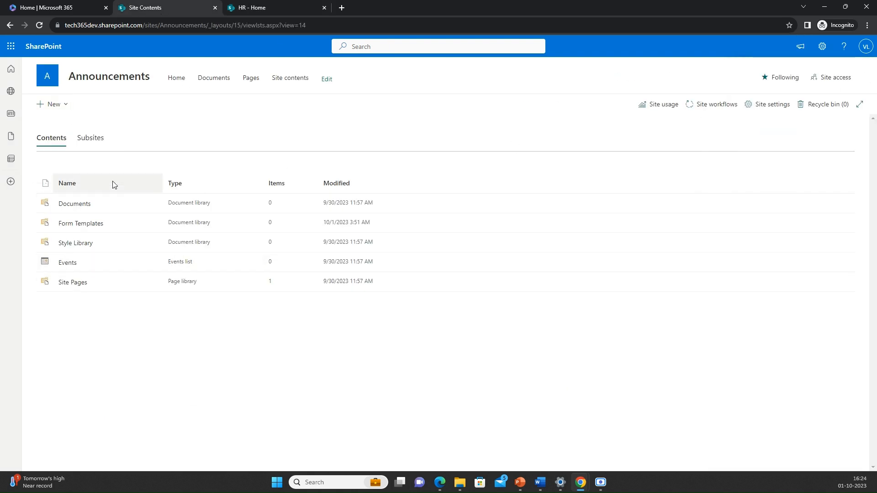
Check the Announcements site's subsites and the new item types offered there, then return to the contents list
{"action": "left_click", "coordinate": [89, 141]}
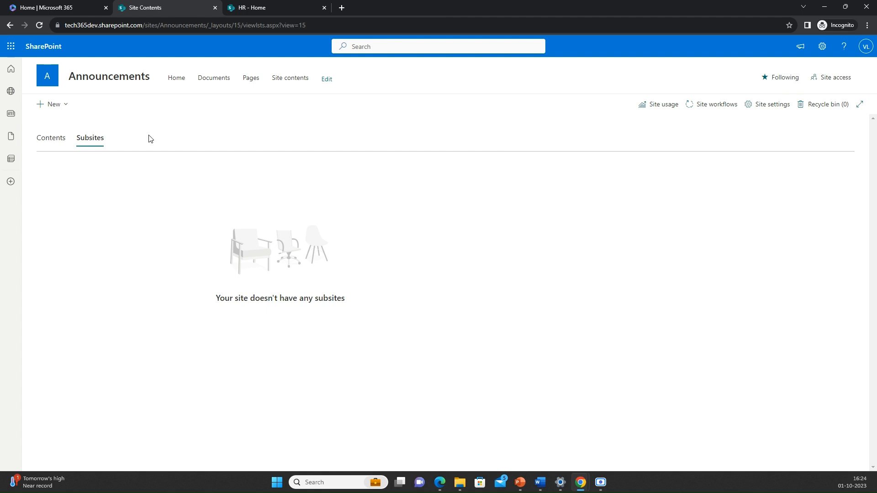
{"action": "left_click", "coordinate": [63, 108]}
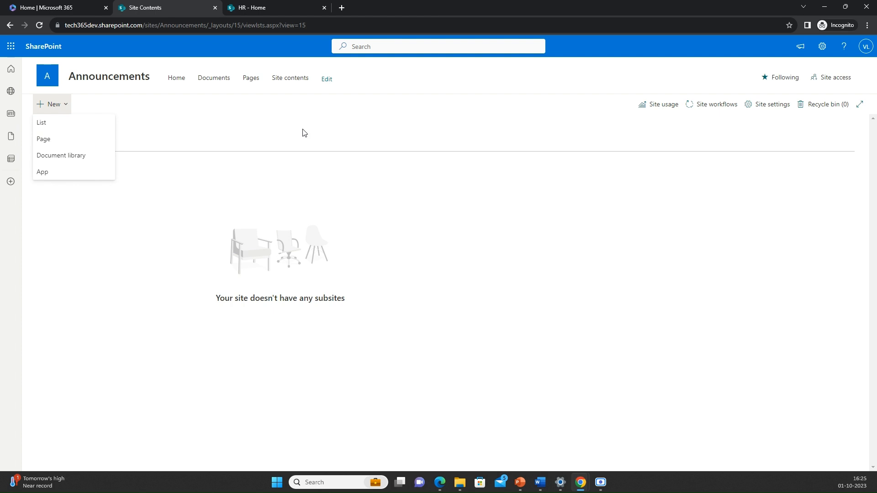
{"action": "left_click", "coordinate": [302, 142]}
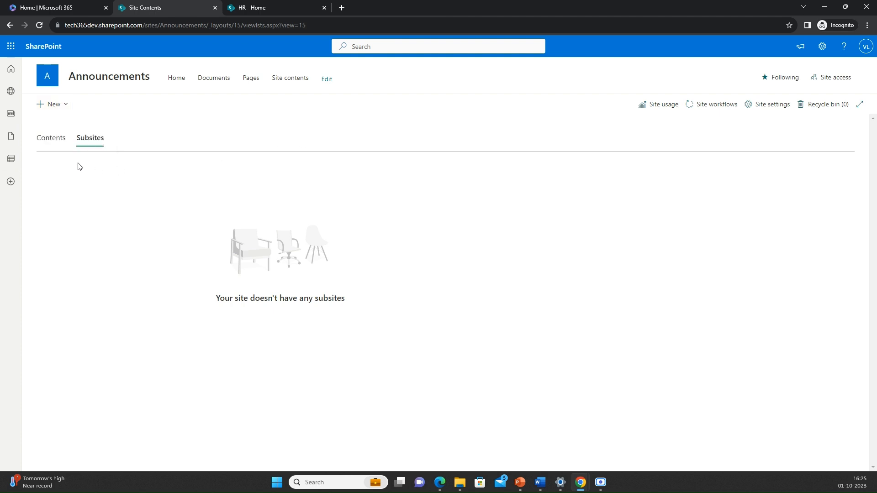
{"action": "left_click", "coordinate": [46, 144]}
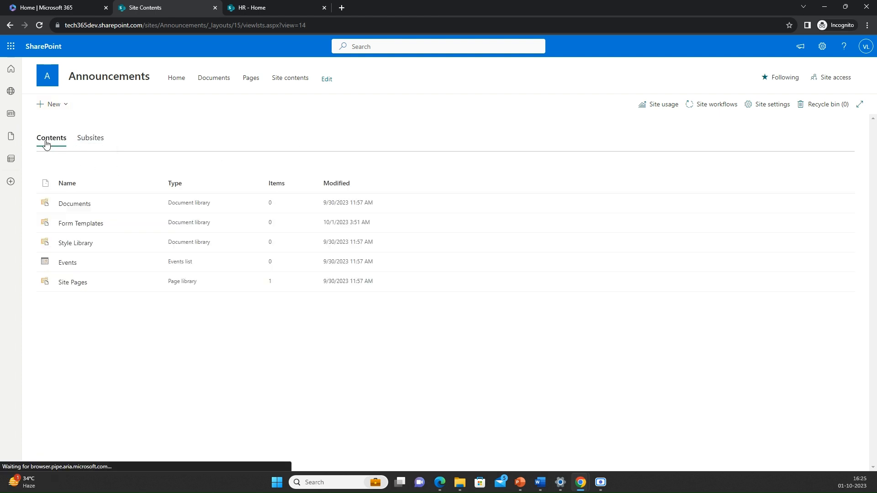